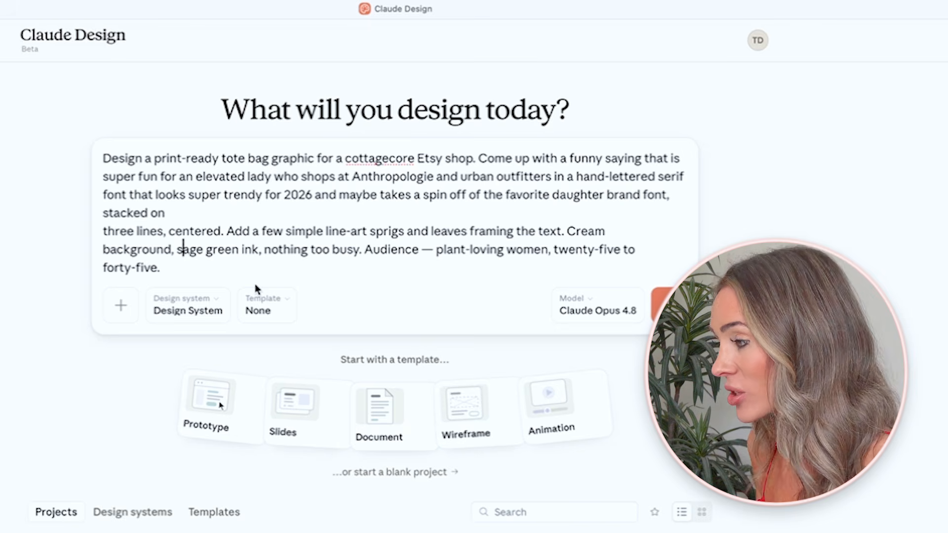
Submit the prompt for a print-ready cottagecore tote bag graphic with a funny three-line saying in sage green ink on cream
{"action": "left_click", "coordinate": [352, 267]}
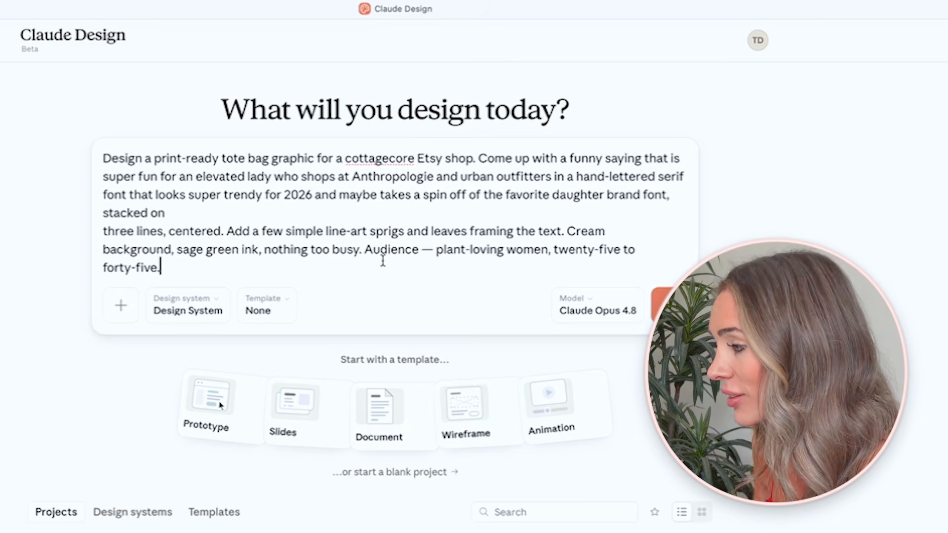
{"action": "left_click", "coordinate": [660, 305]}
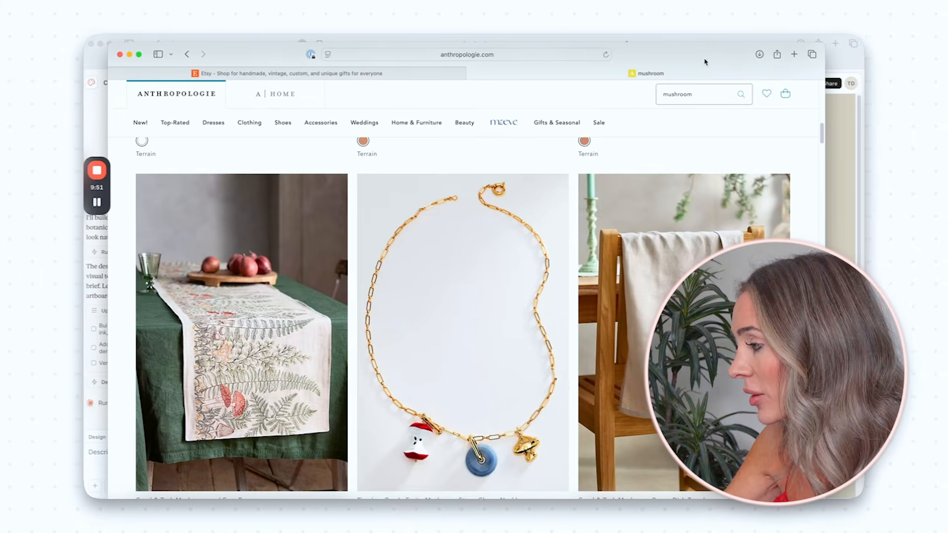
Open the enlarged photo of Anthropologie's Coral & Tusk Mushroom and Fern Runner and capture a screenshot of its print
{"action": "mouse_move", "coordinate": [190, 338]}
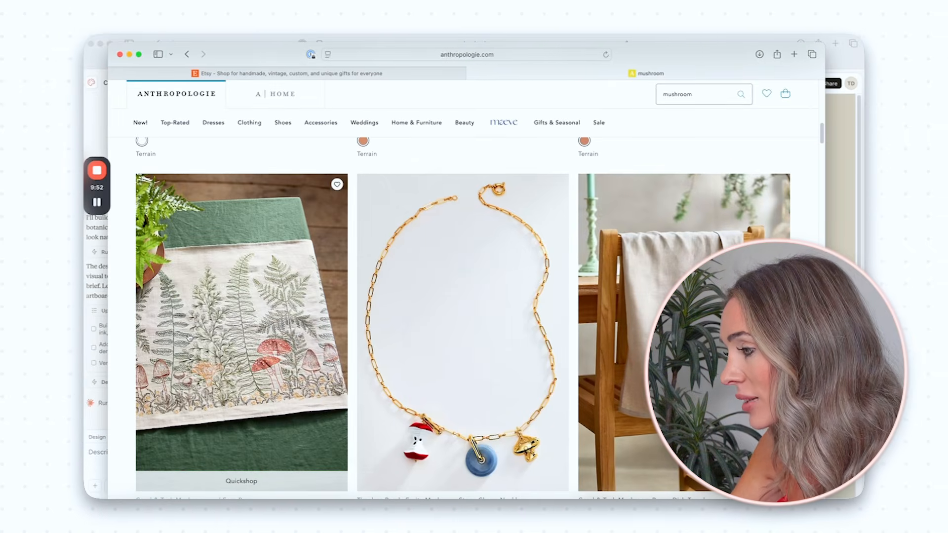
{"action": "left_click", "coordinate": [254, 335]}
{"action": "scroll", "coordinate": [354, 301], "scroll_direction": "down", "scroll_amount": 1}
{"action": "scroll", "coordinate": [350, 298], "scroll_direction": "down", "scroll_amount": 3}
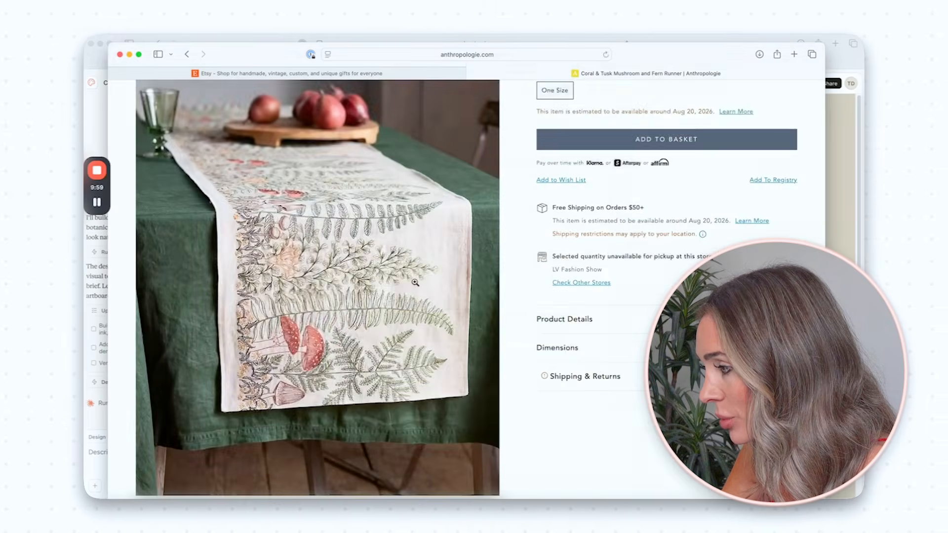
{"action": "scroll", "coordinate": [443, 289], "scroll_direction": "down", "scroll_amount": 1}
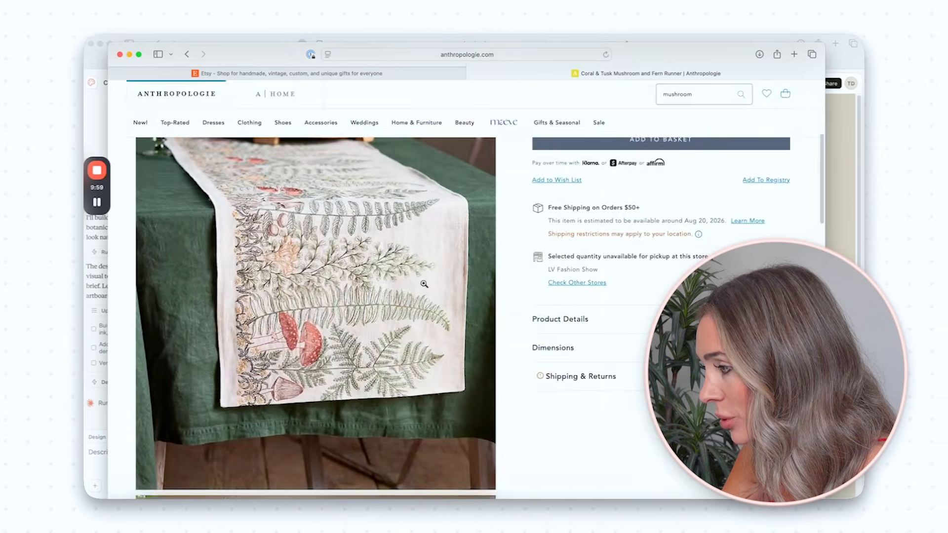
{"action": "left_click", "coordinate": [442, 289]}
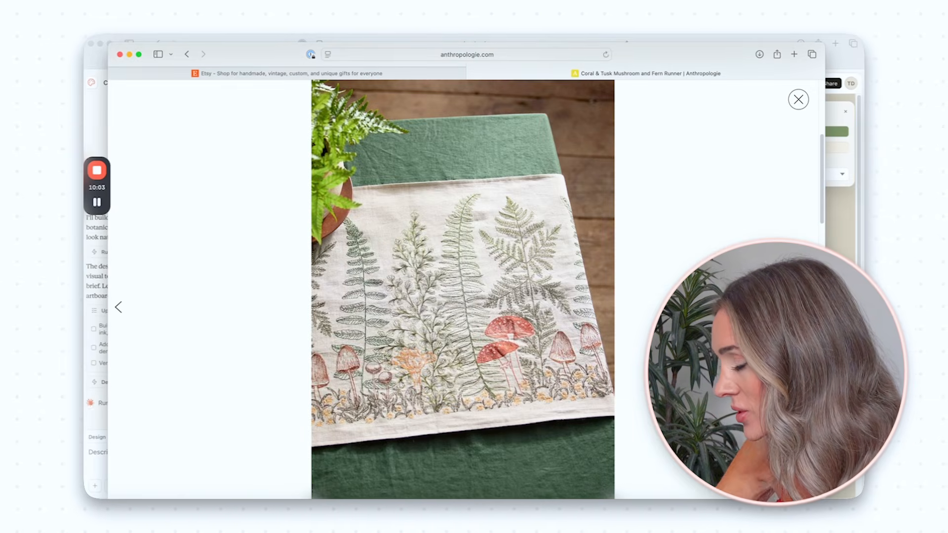
{"action": "key", "text": "super+shift+4"}
{"action": "left_click_drag", "start_coordinate": [556, 178], "coordinate": [309, 451]}
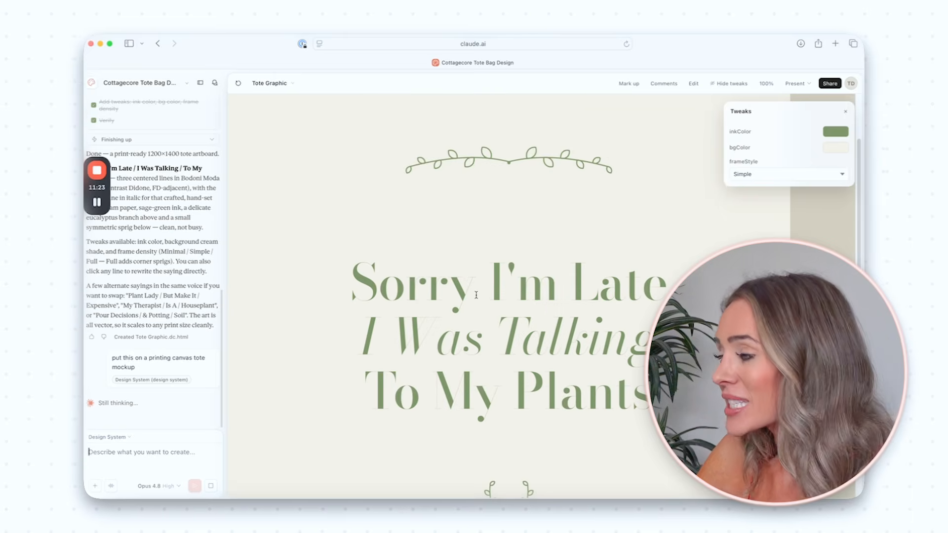
{"action": "scroll", "coordinate": [349, 215], "scroll_direction": "down", "scroll_amount": 5}
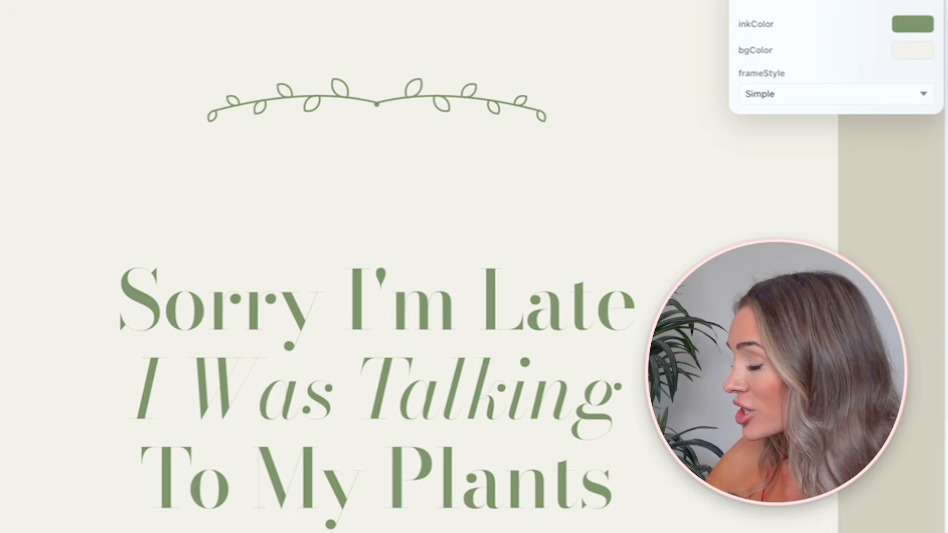
{"action": "scroll", "coordinate": [395, 327], "scroll_direction": "down", "scroll_amount": 5}
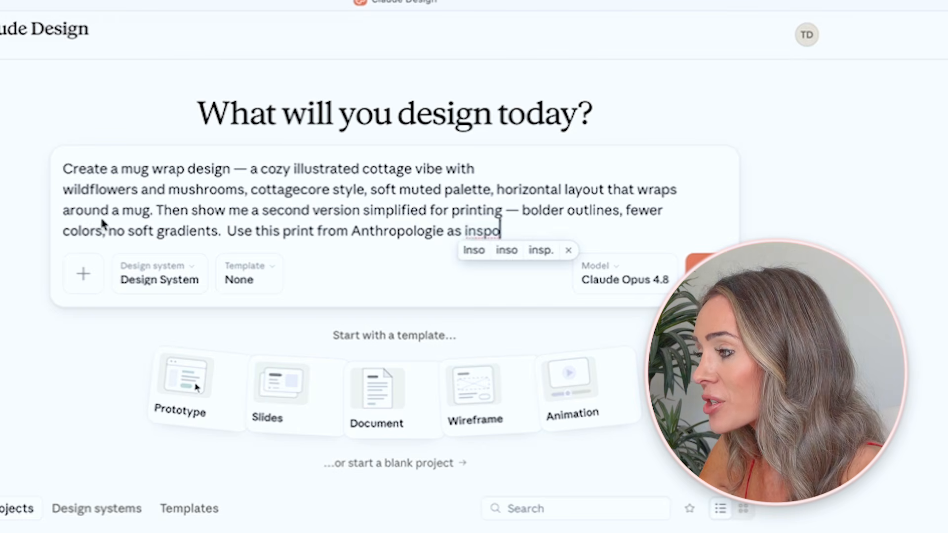
Attach today's desktop screenshot of the Anthropologie print as inspiration and submit the cottagecore mug wrap prompt
{"action": "left_click", "coordinate": [248, 232]}
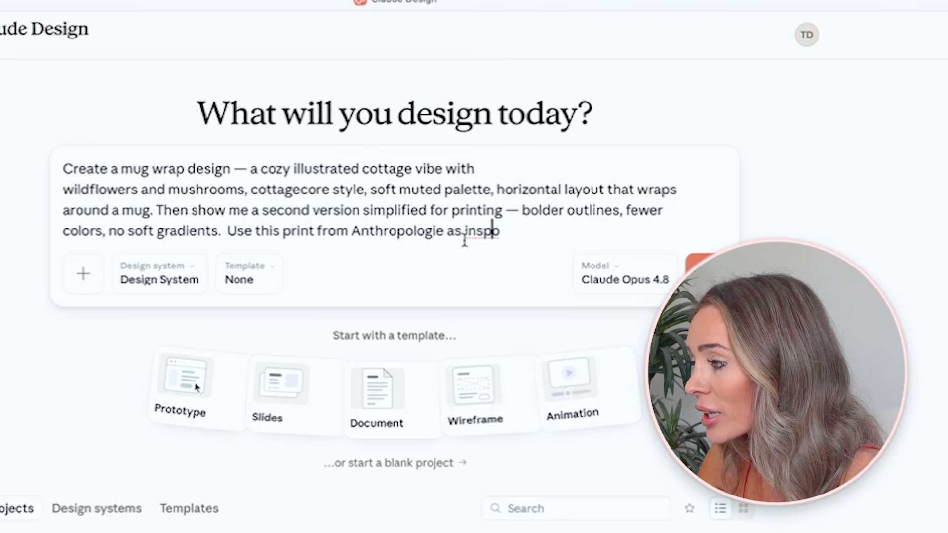
{"action": "left_click", "coordinate": [91, 273]}
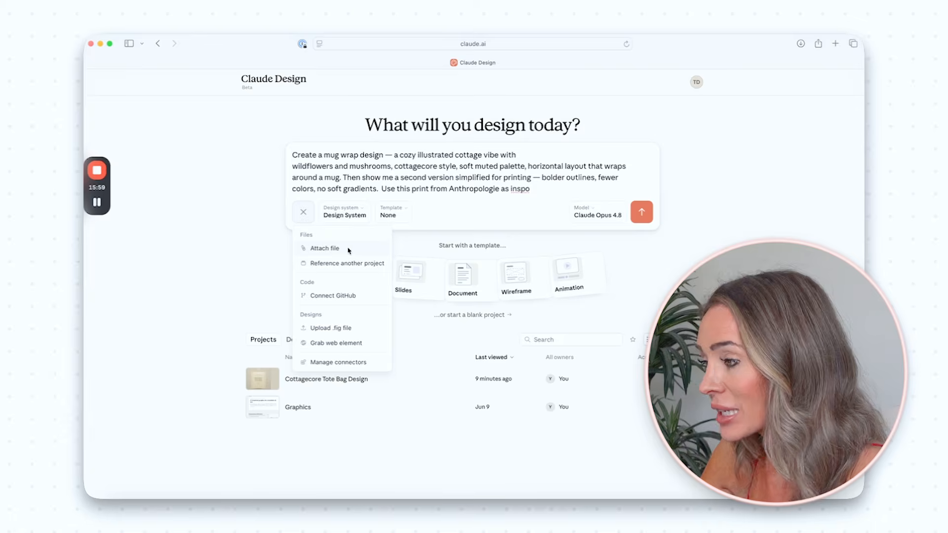
{"action": "left_click", "coordinate": [126, 345]}
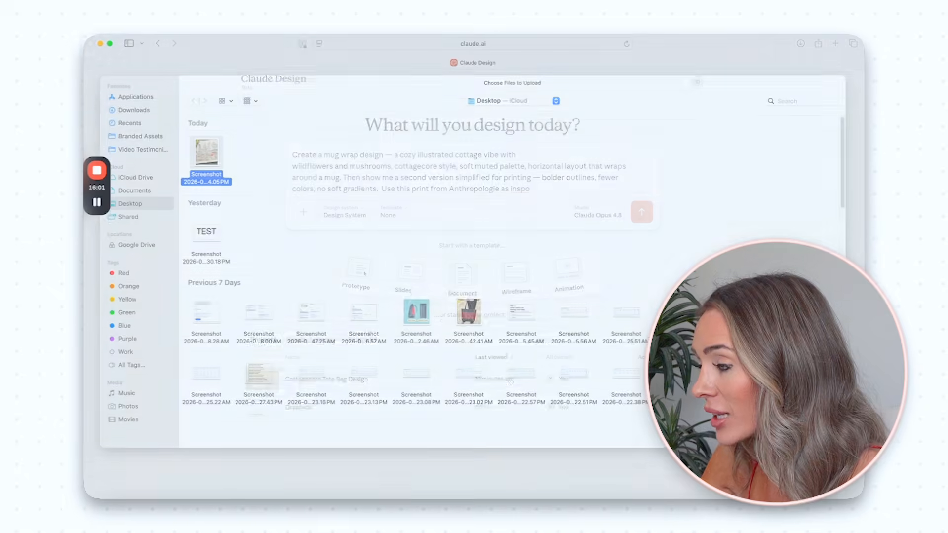
{"action": "left_click", "coordinate": [642, 212]}
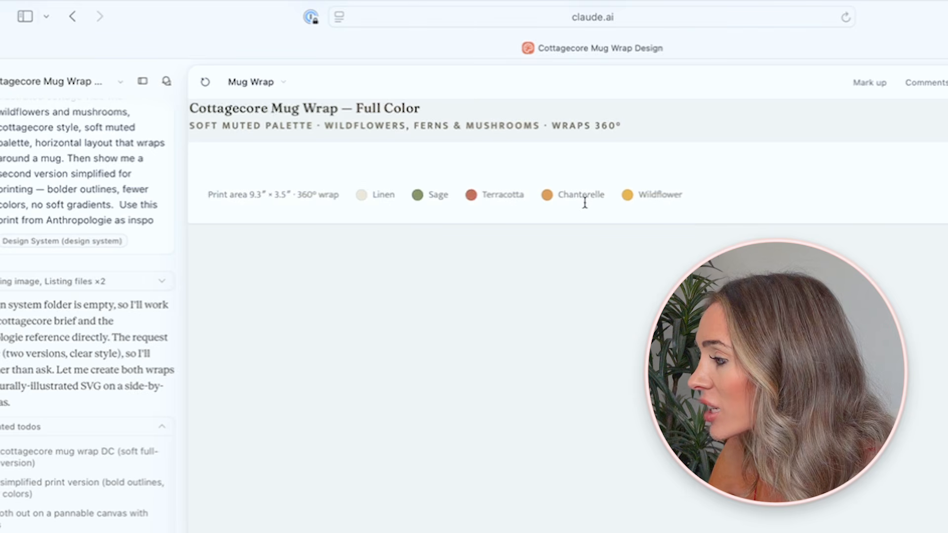
Send the follow-up request "put these on a mug mockup (2 of them)" for the mug wrap designs
{"action": "scroll", "coordinate": [568, 316], "scroll_direction": "down", "scroll_amount": 10}
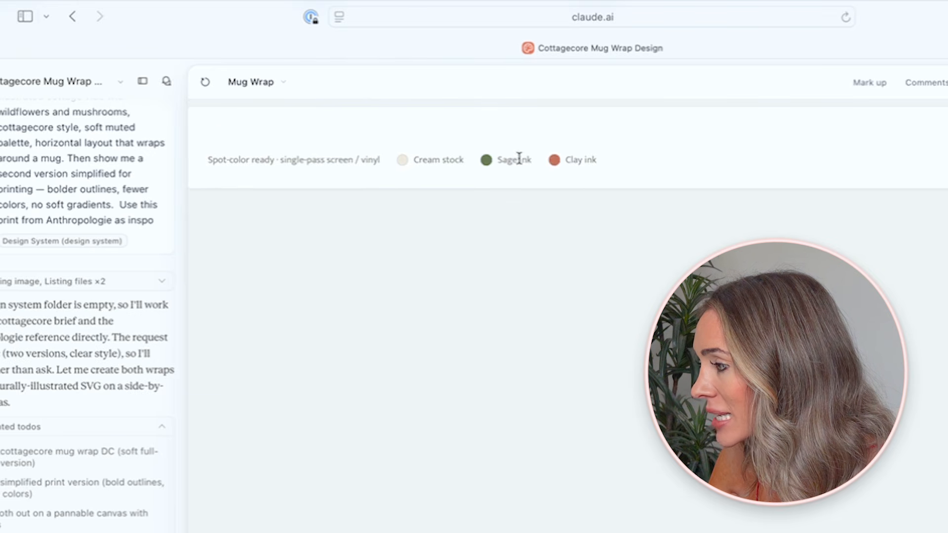
{"action": "scroll", "coordinate": [554, 277], "scroll_direction": "up", "scroll_amount": 10}
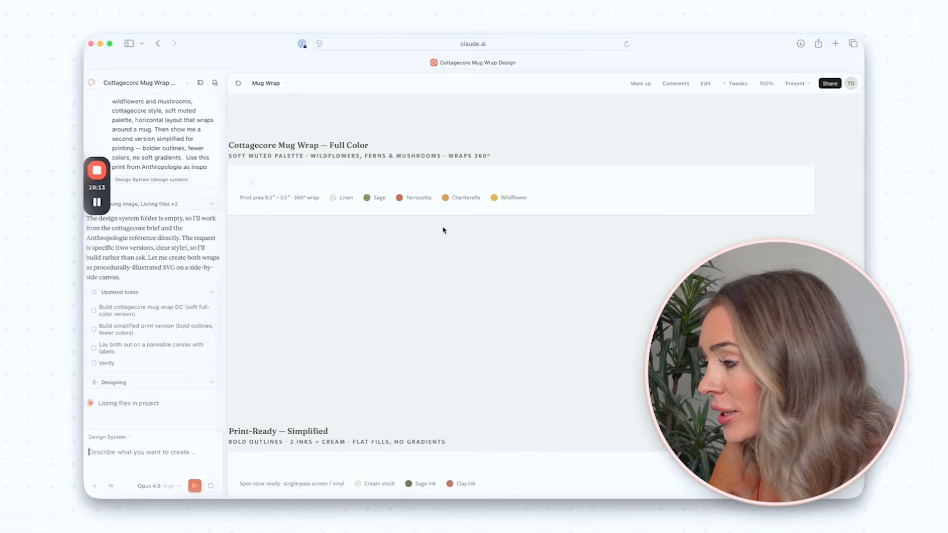
{"action": "scroll", "coordinate": [545, 322], "scroll_direction": "down", "scroll_amount": 2}
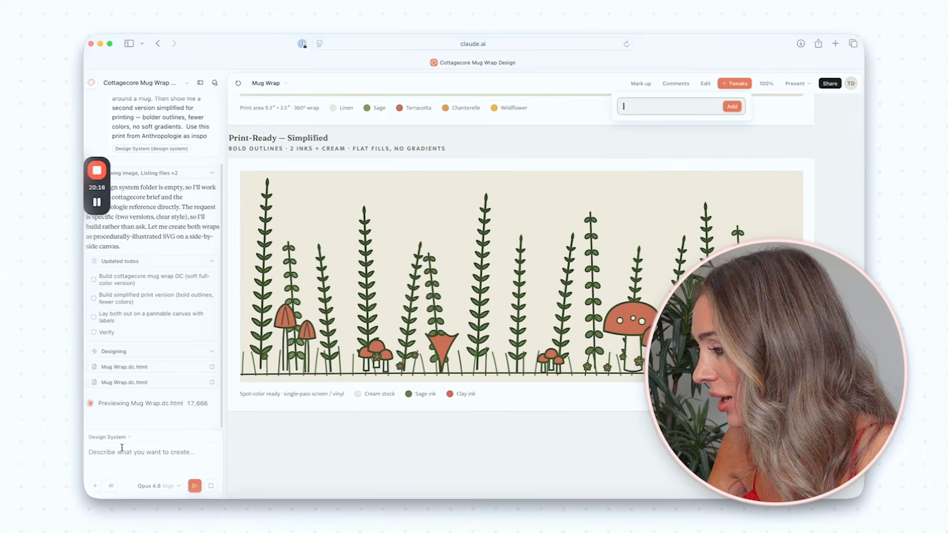
{"action": "left_click", "coordinate": [122, 448]}
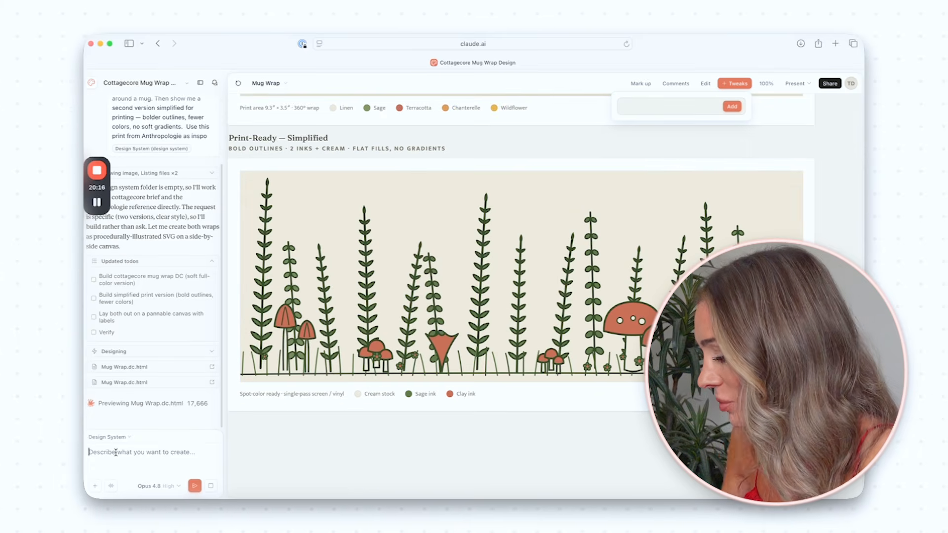
{"action": "type", "text": "put these on a m"}
{"action": "type", "text": "ug mockup (2 of the"}
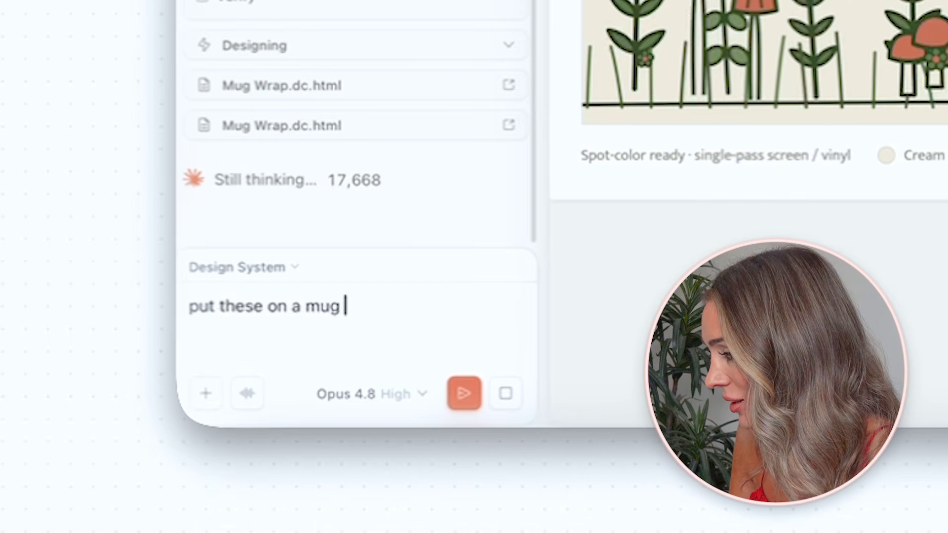
{"action": "type", "text": "m)"}
{"action": "key", "text": "Return"}
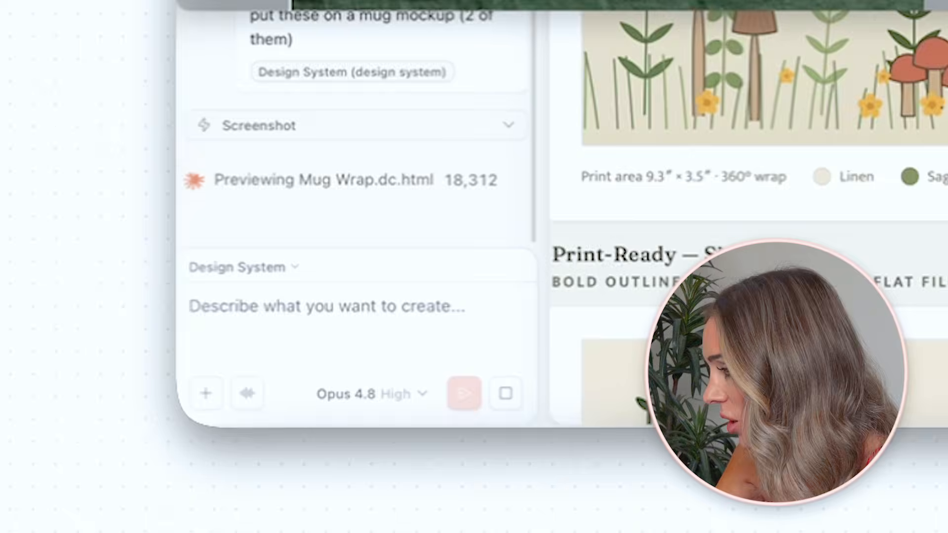
Compare the full-color and simplified mug wraps with the reference print screenshot and check the generation progress
{"action": "left_click_drag", "start_coordinate": [219, 50], "coordinate": [235, 77]}
{"action": "scroll", "coordinate": [551, 235], "scroll_direction": "down", "scroll_amount": 5}
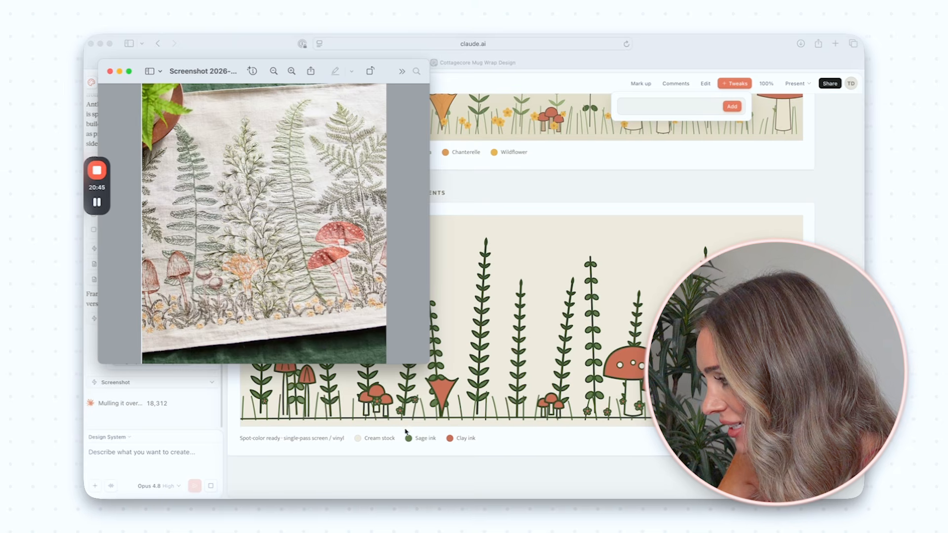
{"action": "scroll", "coordinate": [590, 380], "scroll_direction": "up", "scroll_amount": 6}
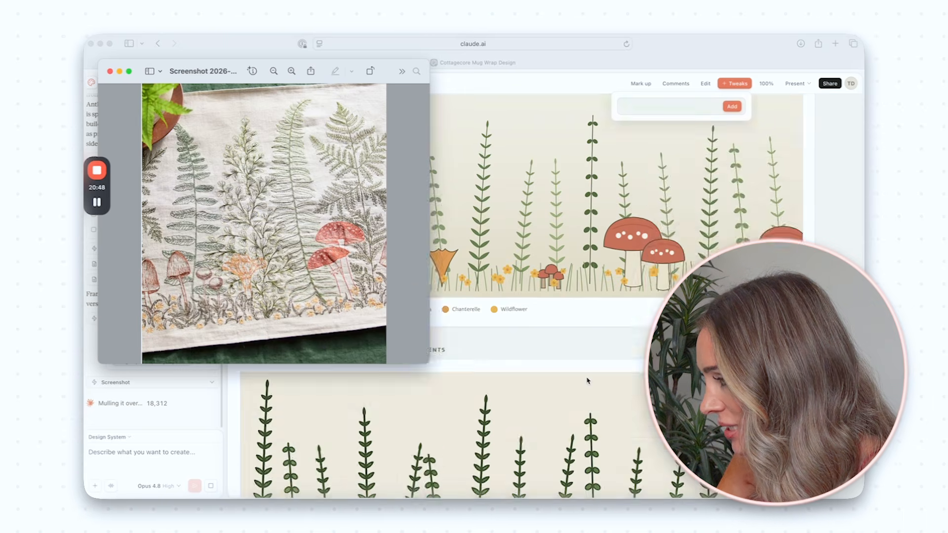
{"action": "left_click_drag", "start_coordinate": [237, 69], "coordinate": [946, 114]}
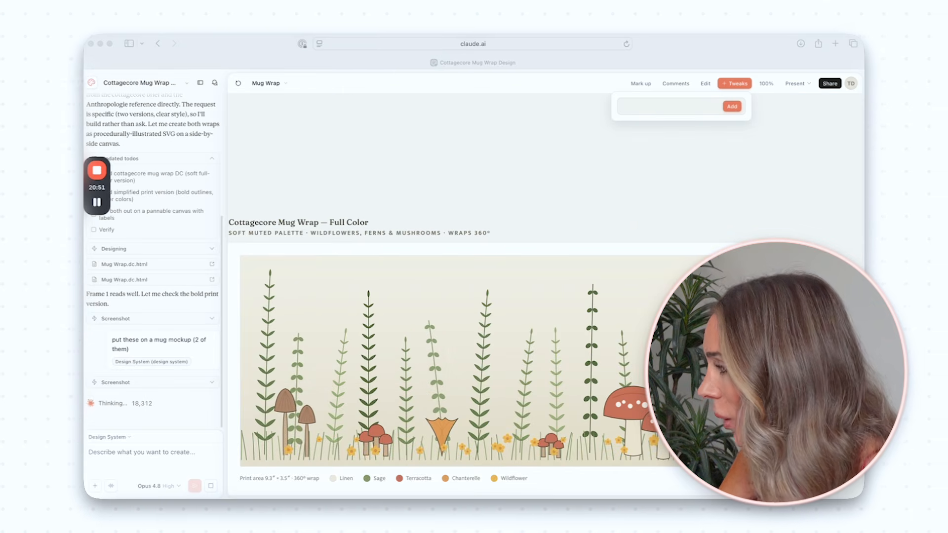
{"action": "scroll", "coordinate": [286, 289], "scroll_direction": "down", "scroll_amount": 3}
{"action": "left_click_drag", "start_coordinate": [182, 406], "coordinate": [148, 406]}
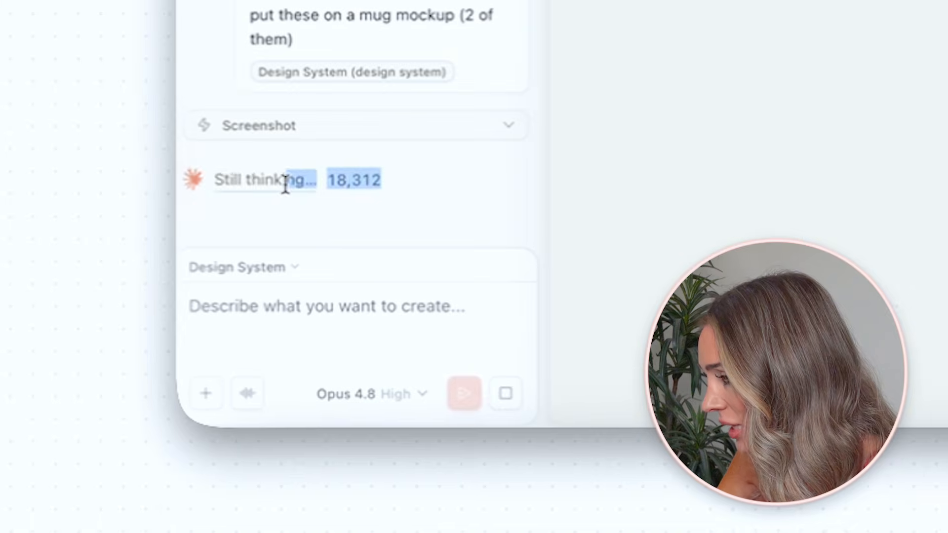
{"action": "left_click", "coordinate": [342, 184]}
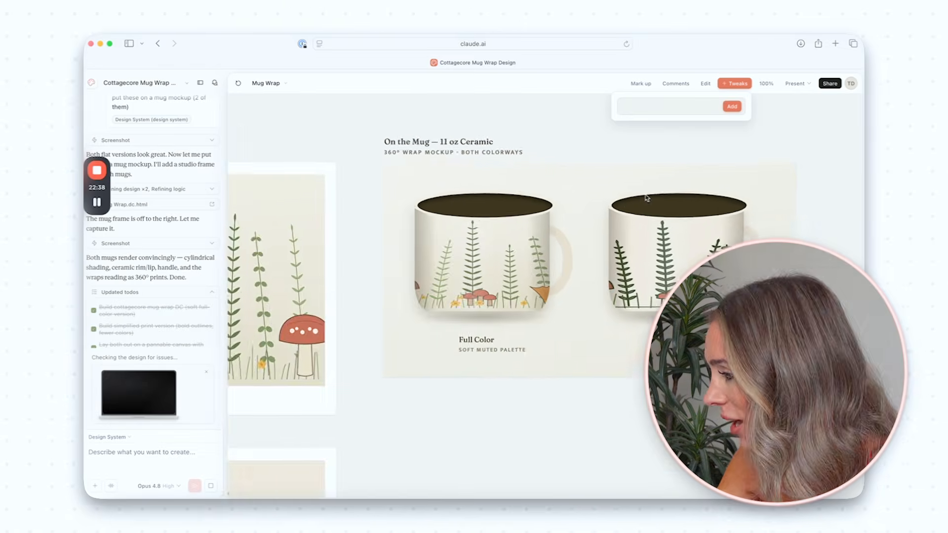
Examine the two ceramic mug mockups and the flat wrap artwork on the canvas
{"action": "scroll", "coordinate": [652, 195], "scroll_direction": "up", "scroll_amount": 3}
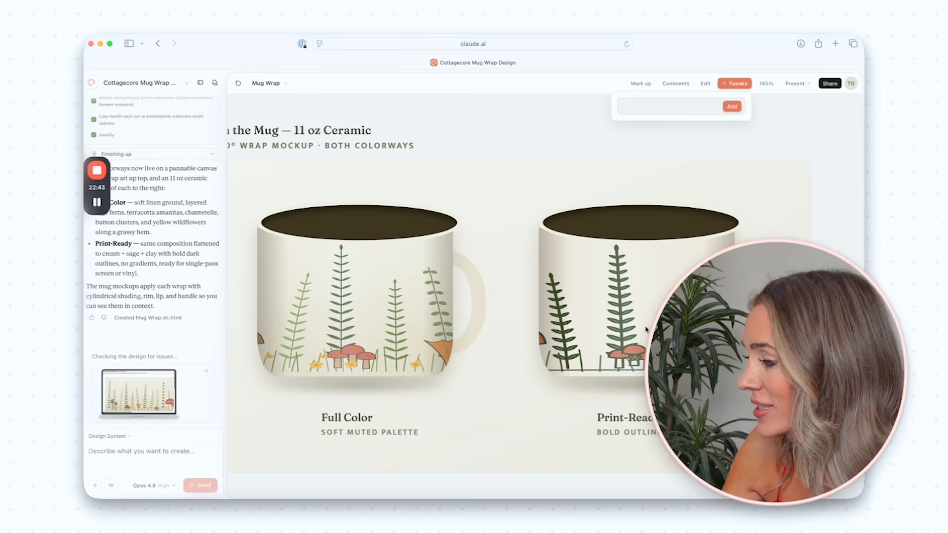
{"action": "left_click", "coordinate": [117, 497]}
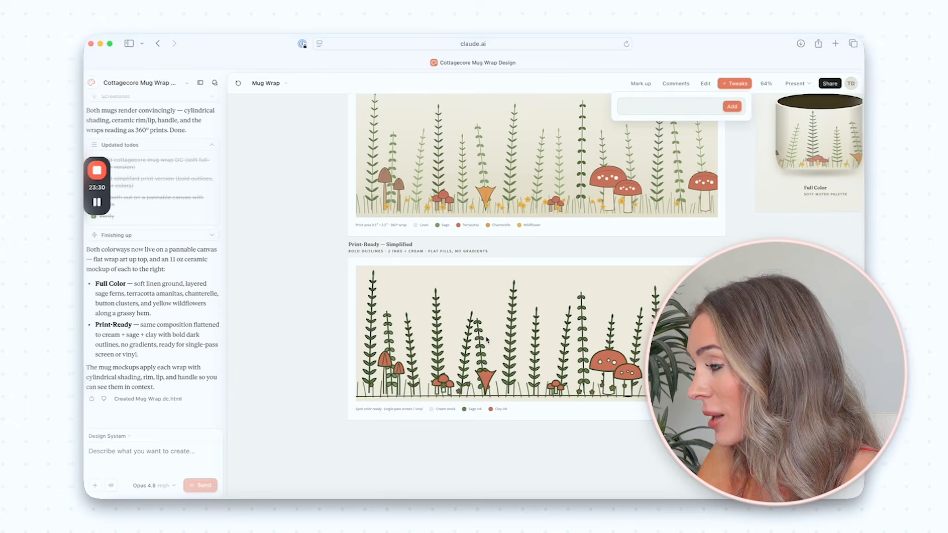
{"action": "scroll", "coordinate": [569, 309], "scroll_direction": "up", "scroll_amount": 3}
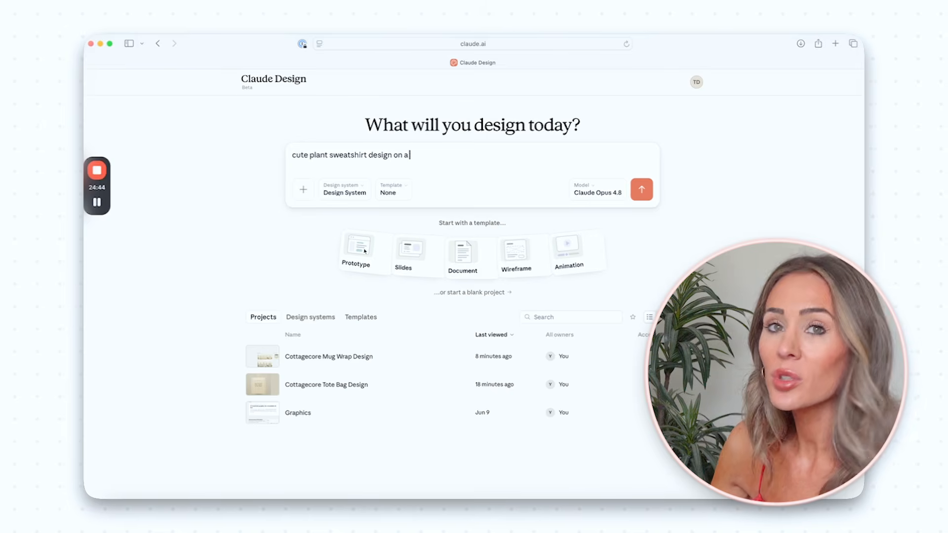
Complete and submit the prompt "cute plant sweatshirt design on a comfort colors mockup" for a new project
{"action": "type", "text": "comfor"}
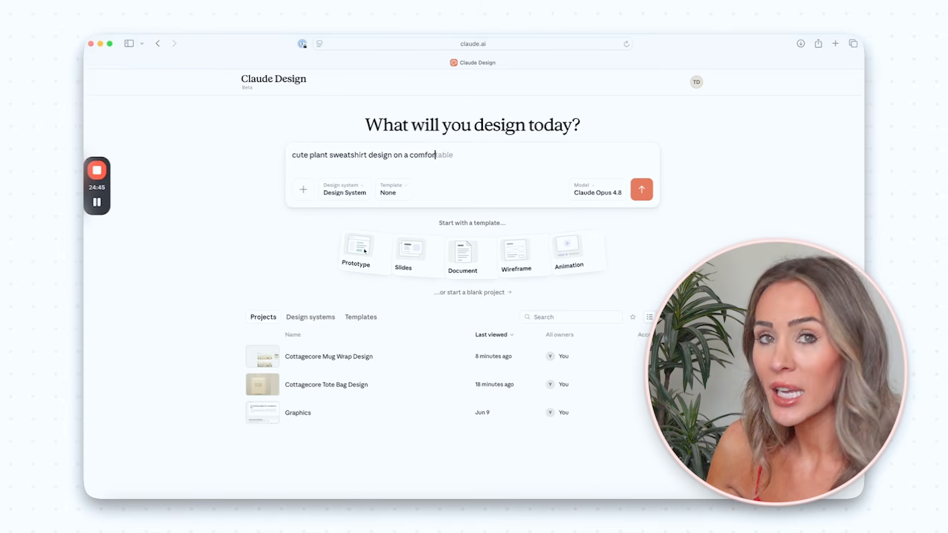
{"action": "type", "text": "t colors mockup"}
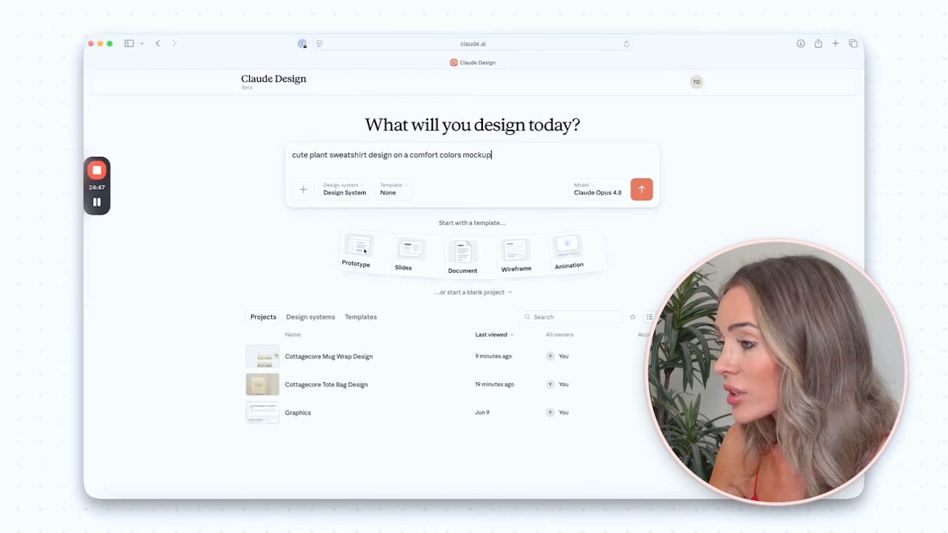
{"action": "key", "text": "Return"}
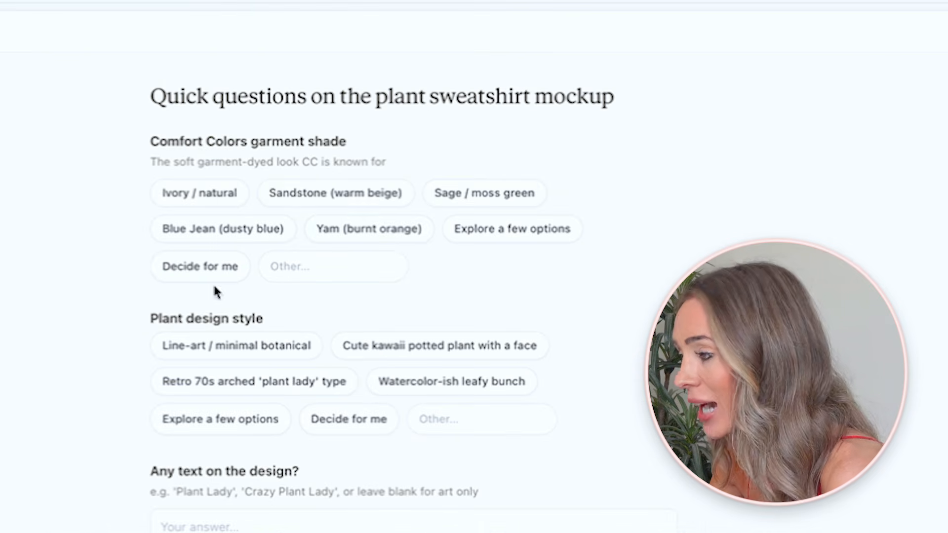
Answer the garment shade question with "Decide for me" and the plant design style question with "Explore a few options"
{"action": "left_click", "coordinate": [205, 268]}
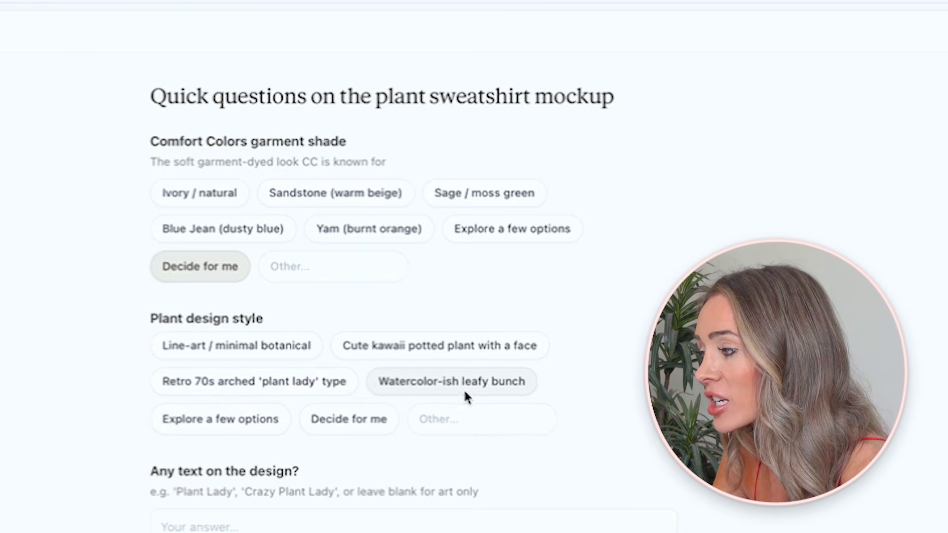
{"action": "left_click", "coordinate": [274, 418]}
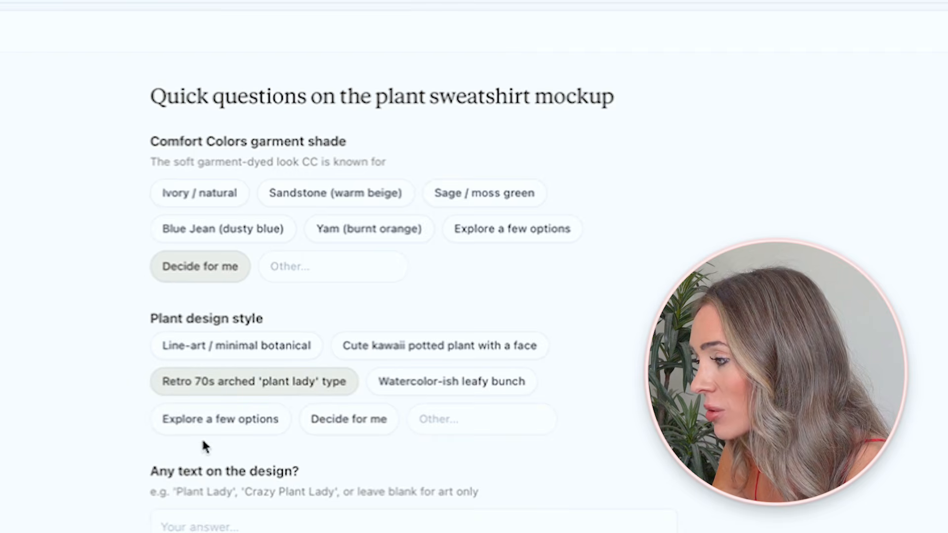
{"action": "scroll", "coordinate": [221, 435], "scroll_direction": "down", "scroll_amount": 2}
{"action": "left_click", "coordinate": [220, 435]}
Enter "no text" for the design's text and request "Mockup + the print-ready design alone" as the deliverable
{"action": "scroll", "coordinate": [221, 435], "scroll_direction": "down", "scroll_amount": 5}
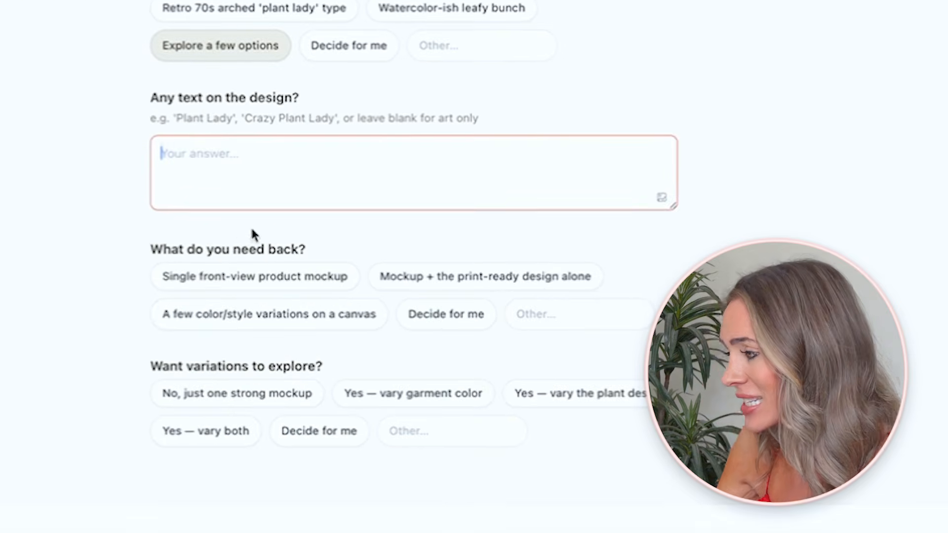
{"action": "type", "text": "no text"}
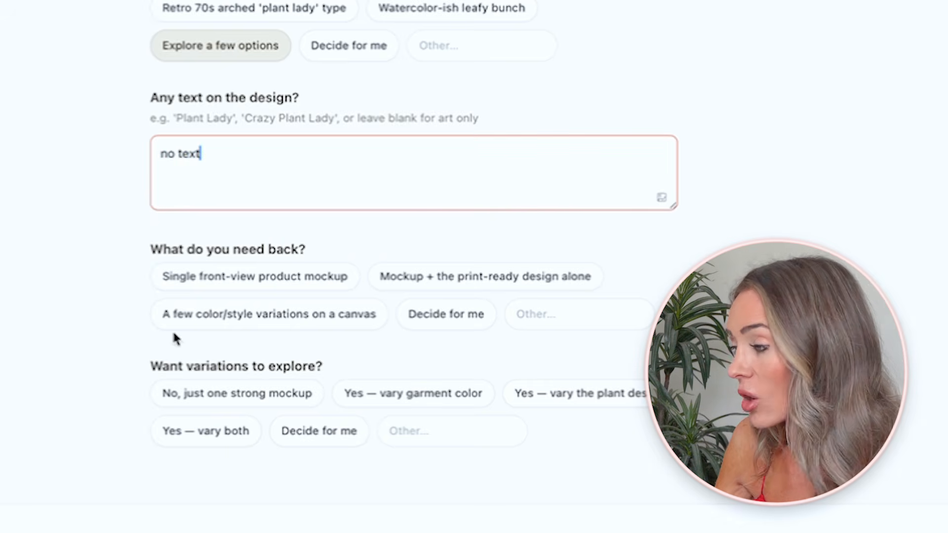
{"action": "left_click", "coordinate": [401, 279]}
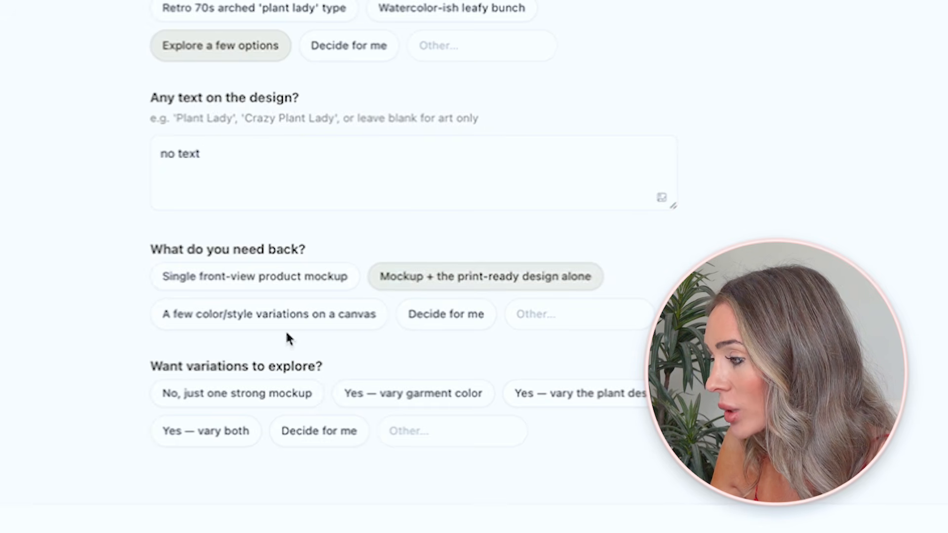
Answer the question about variations to explore with "Yes — vary the plant design"
{"action": "left_click", "coordinate": [247, 391]}
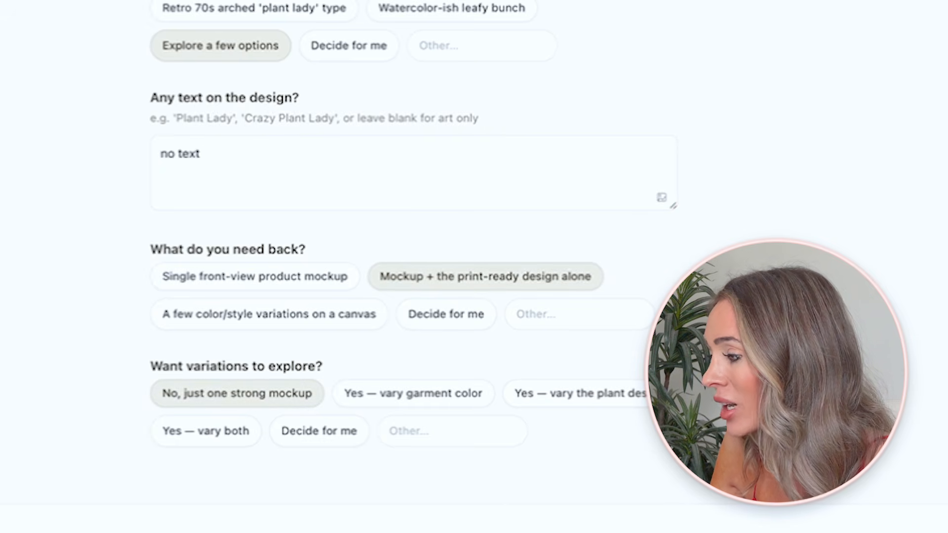
{"action": "left_click", "coordinate": [618, 401]}
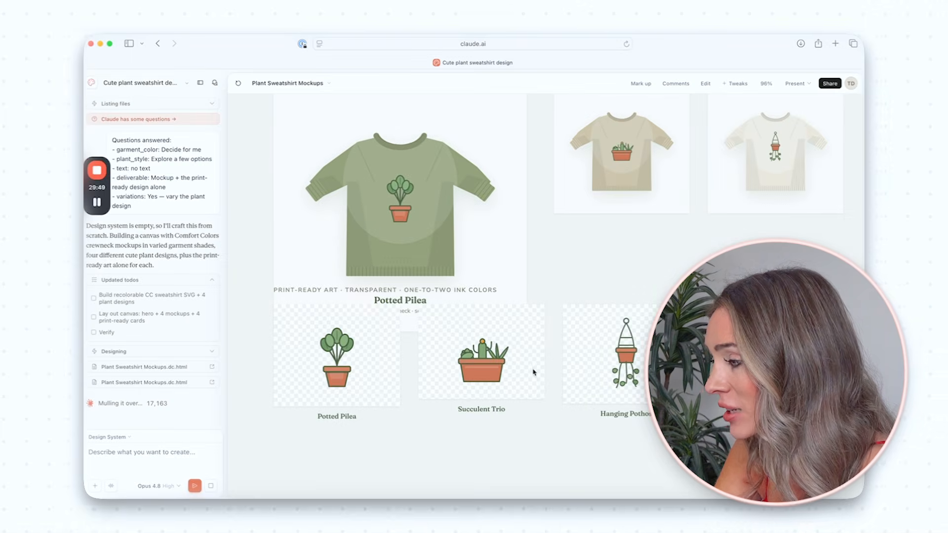
Examine the plant sweatshirt mockups and the transparent print-ready plant artwork up close on the canvas
{"action": "scroll", "coordinate": [632, 376], "scroll_direction": "up", "scroll_amount": 5}
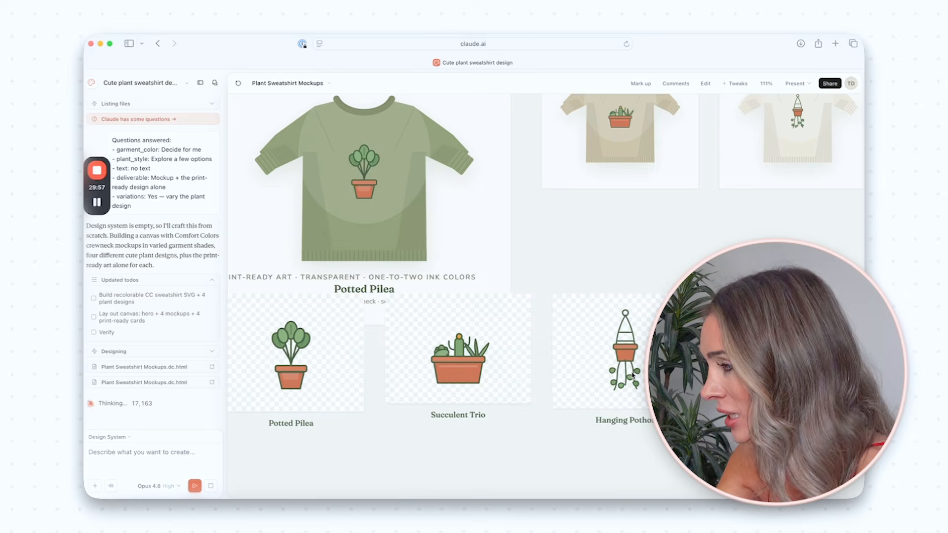
{"action": "scroll", "coordinate": [508, 398], "scroll_direction": "up", "scroll_amount": 15}
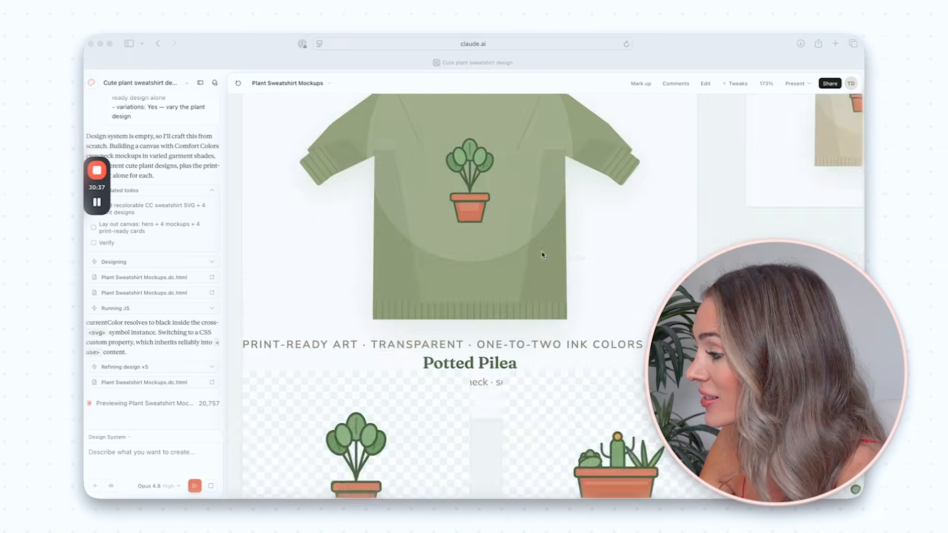
{"action": "scroll", "coordinate": [617, 264], "scroll_direction": "down", "scroll_amount": 5}
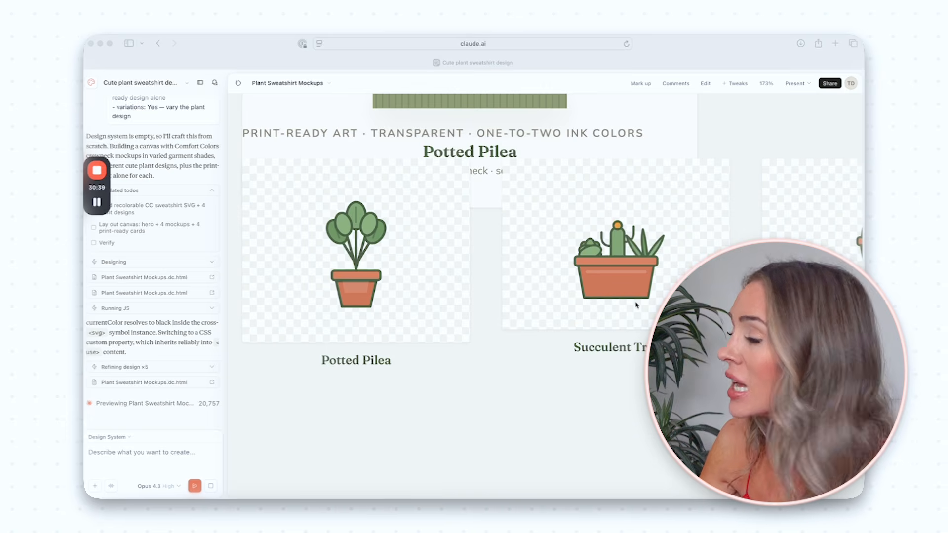
{"action": "scroll", "coordinate": [463, 256], "scroll_direction": "down", "scroll_amount": 2}
{"action": "scroll", "coordinate": [493, 261], "scroll_direction": "up", "scroll_amount": 4}
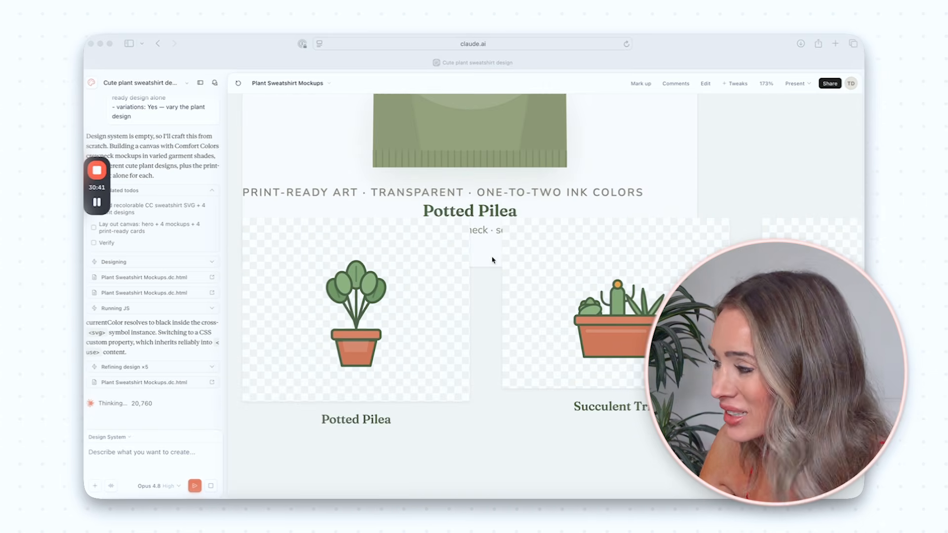
{"action": "scroll", "coordinate": [489, 240], "scroll_direction": "right", "scroll_amount": 10}
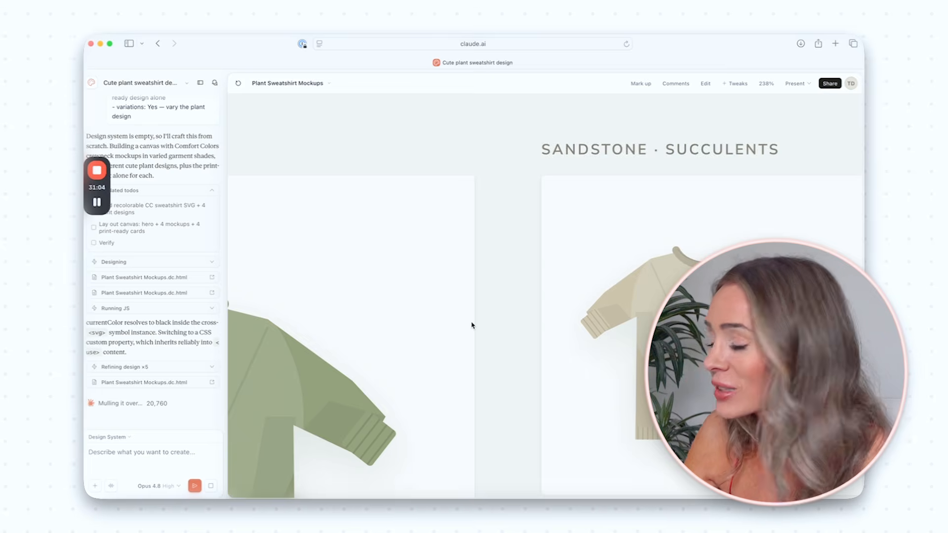
{"action": "scroll", "coordinate": [471, 323], "scroll_direction": "up", "scroll_amount": 5}
{"action": "scroll", "coordinate": [470, 322], "scroll_direction": "down", "scroll_amount": 5}
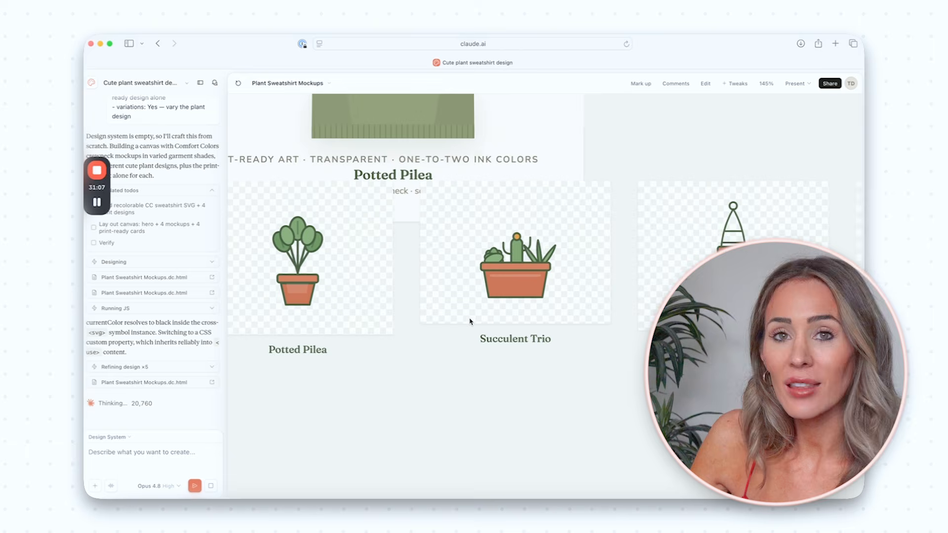
{"action": "scroll", "coordinate": [470, 322], "scroll_direction": "up", "scroll_amount": 1}
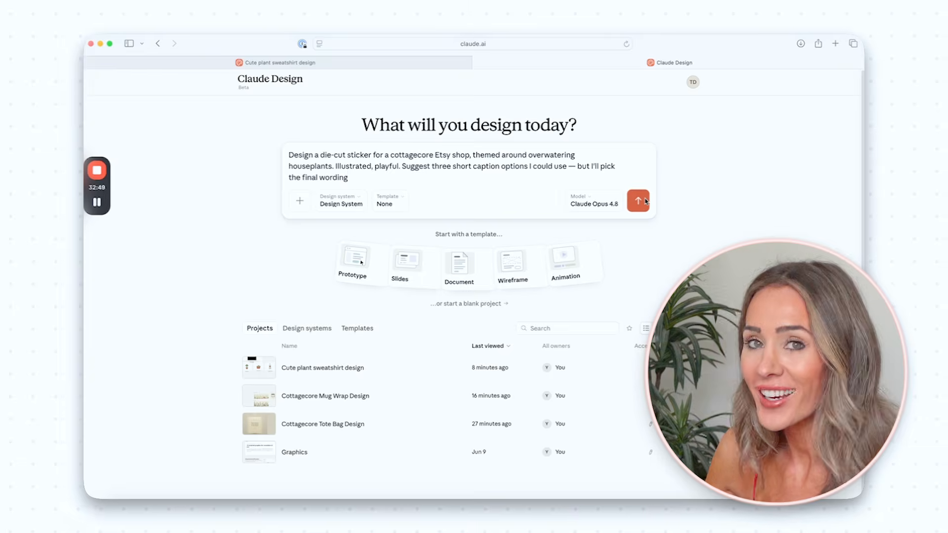
Submit the prompt for a cottagecore die-cut sticker about overwatering houseplants and compare the generated caption options on the sticker sheet
{"action": "left_click", "coordinate": [638, 201]}
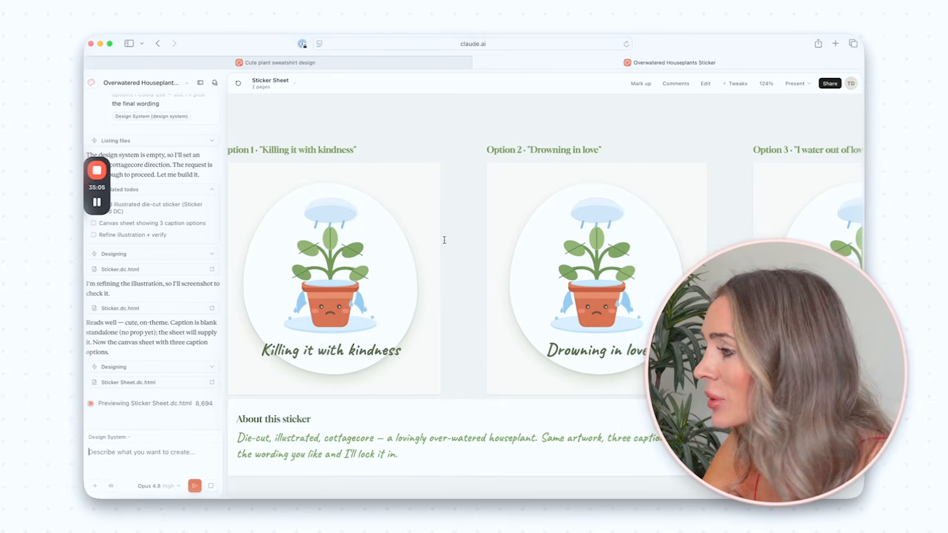
{"action": "scroll", "coordinate": [442, 223], "scroll_direction": "right", "scroll_amount": 2}
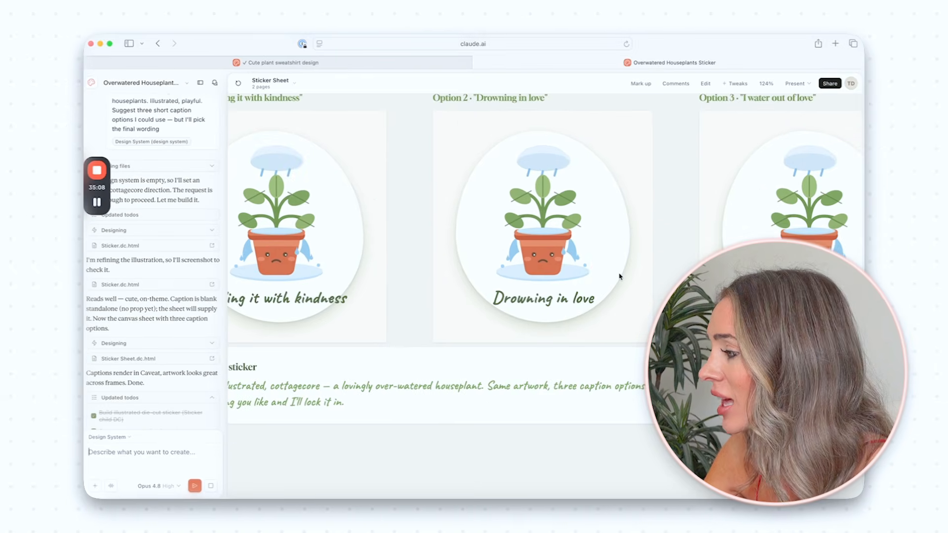
{"action": "scroll", "coordinate": [620, 275], "scroll_direction": "right", "scroll_amount": 2}
{"action": "scroll", "coordinate": [550, 314], "scroll_direction": "left", "scroll_amount": 5}
{"action": "scroll", "coordinate": [551, 314], "scroll_direction": "down", "scroll_amount": 2}
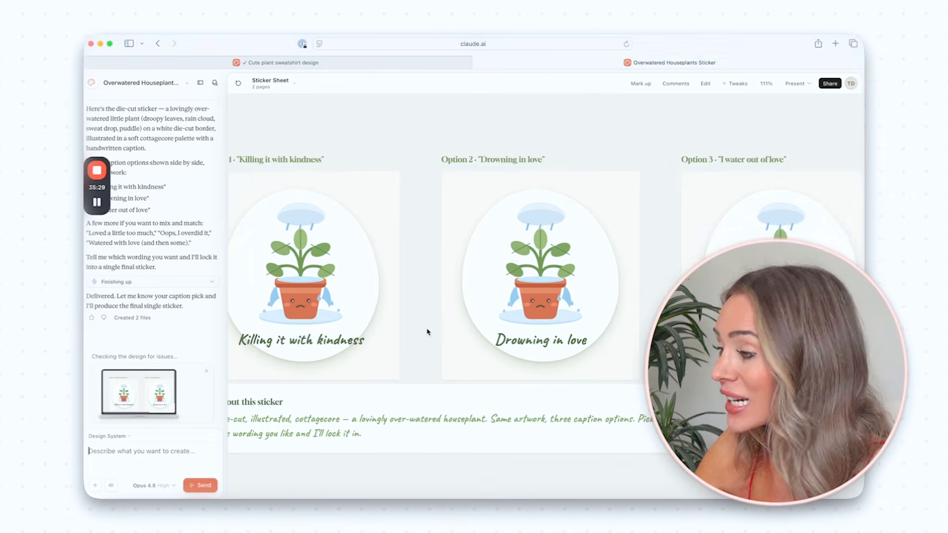
{"action": "scroll", "coordinate": [375, 349], "scroll_direction": "up", "scroll_amount": 2}
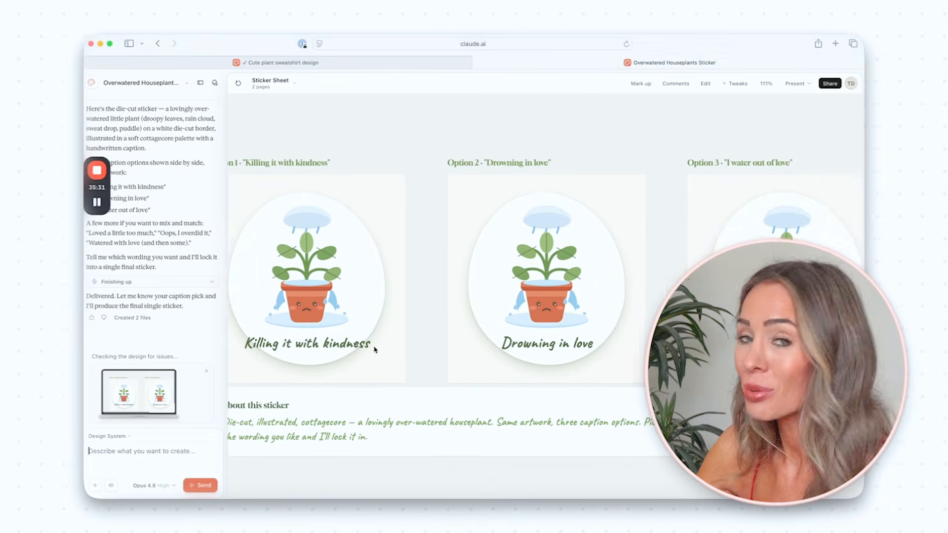